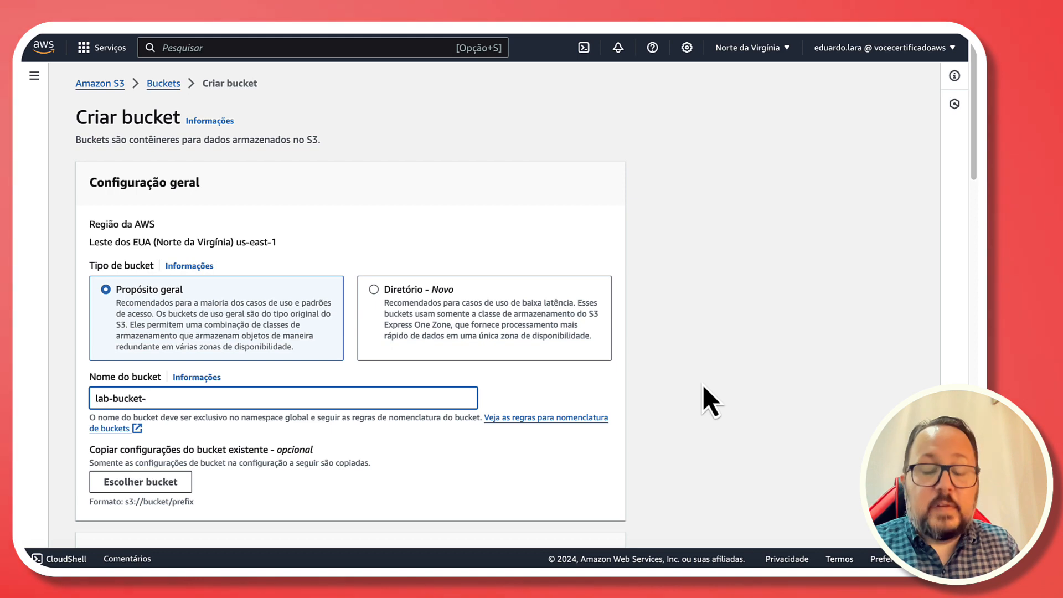
Step: Complete the new bucket's name as lab-bucket-vocecertificadoaws and copy the full name for reuse
{"action": "type", "text": "vocece"}
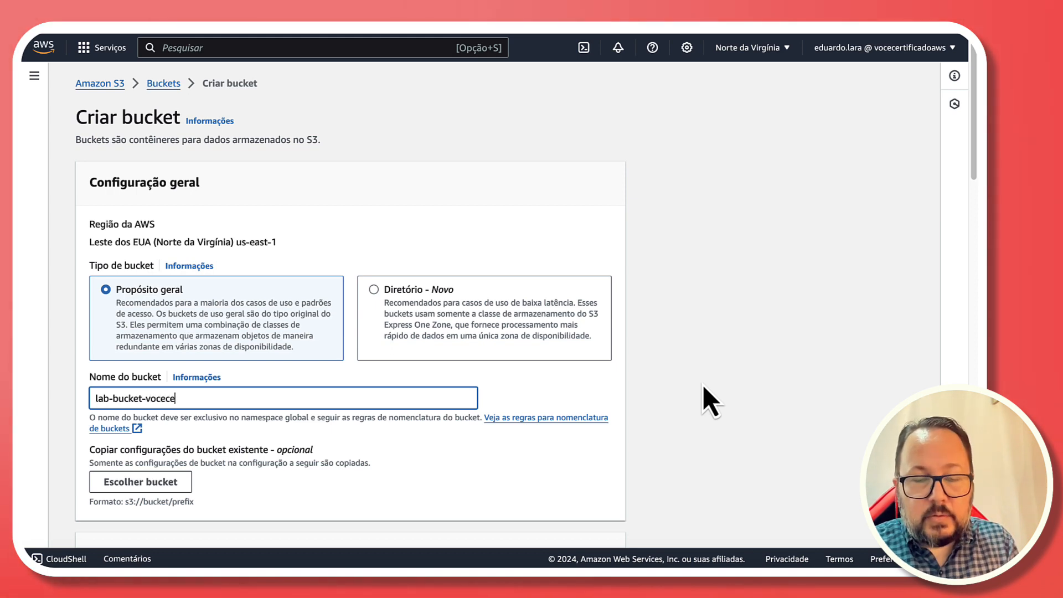
{"action": "type", "text": "rtificadoaws"}
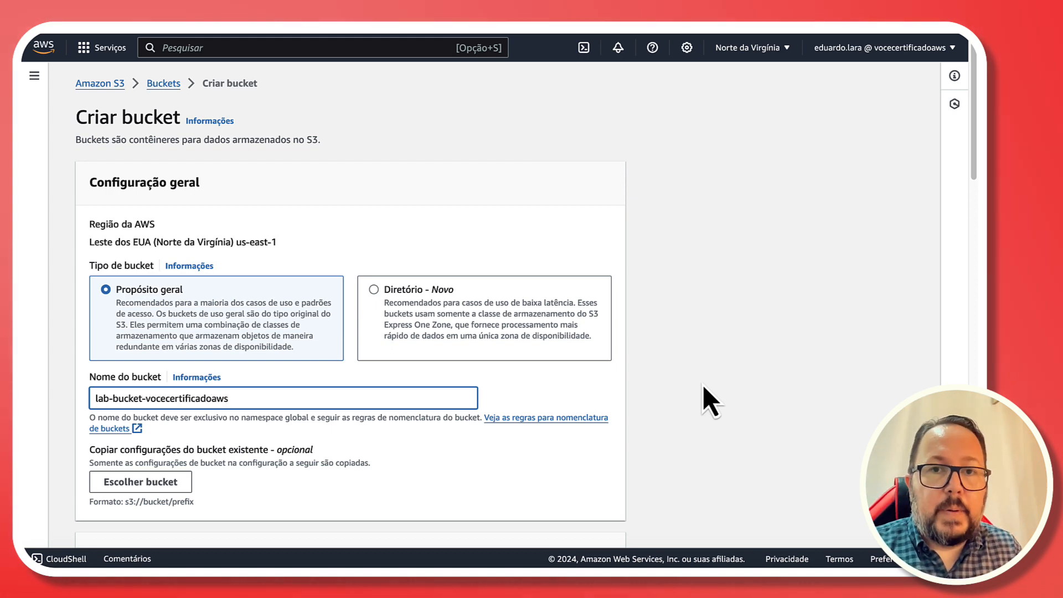
{"action": "key", "text": "super+a"}
{"action": "key", "text": "super+c"}
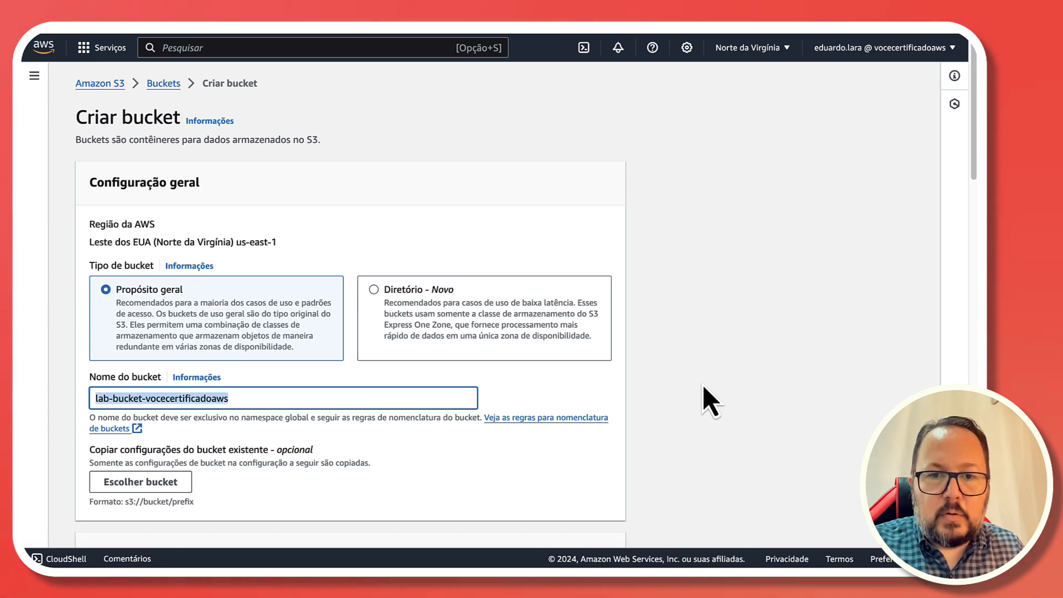
{"action": "left_click", "coordinate": [729, 412]}
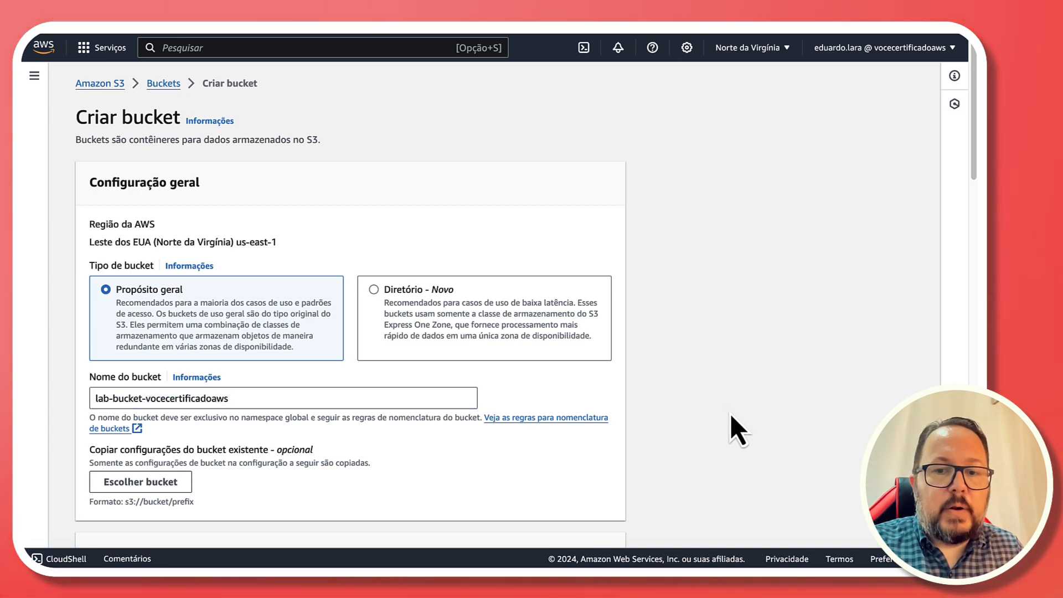
Step: Create the lab-bucket-vocecertificadoaws bucket with the remaining settings at their defaults and collapse the account snapshot in the bucket list
{"action": "scroll", "coordinate": [730, 414], "scroll_direction": "down", "scroll_amount": 15}
{"action": "left_click", "coordinate": [614, 525]}
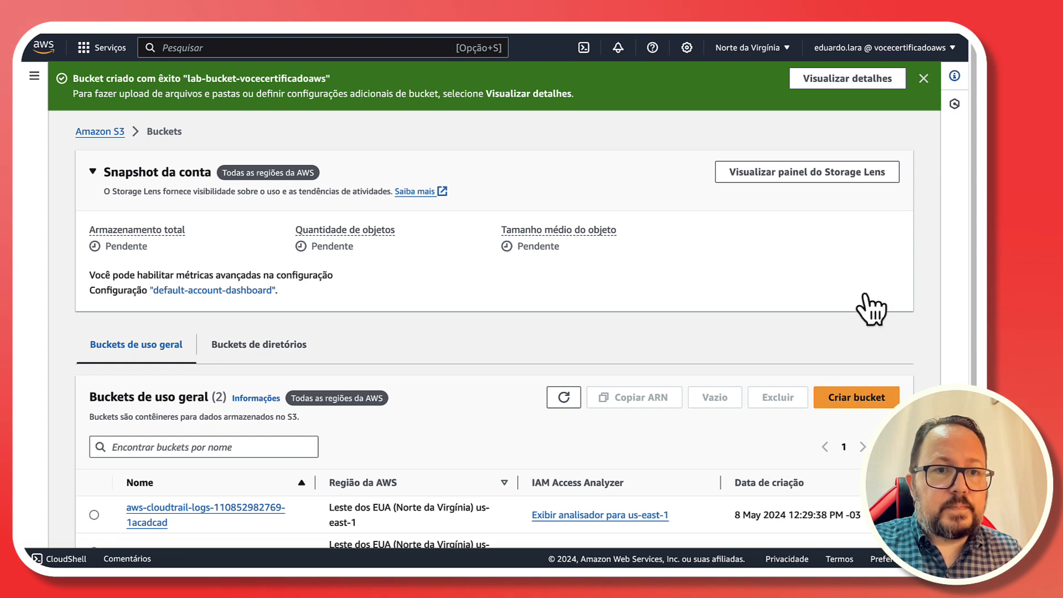
{"action": "left_click", "coordinate": [924, 79]}
{"action": "left_click", "coordinate": [111, 124]}
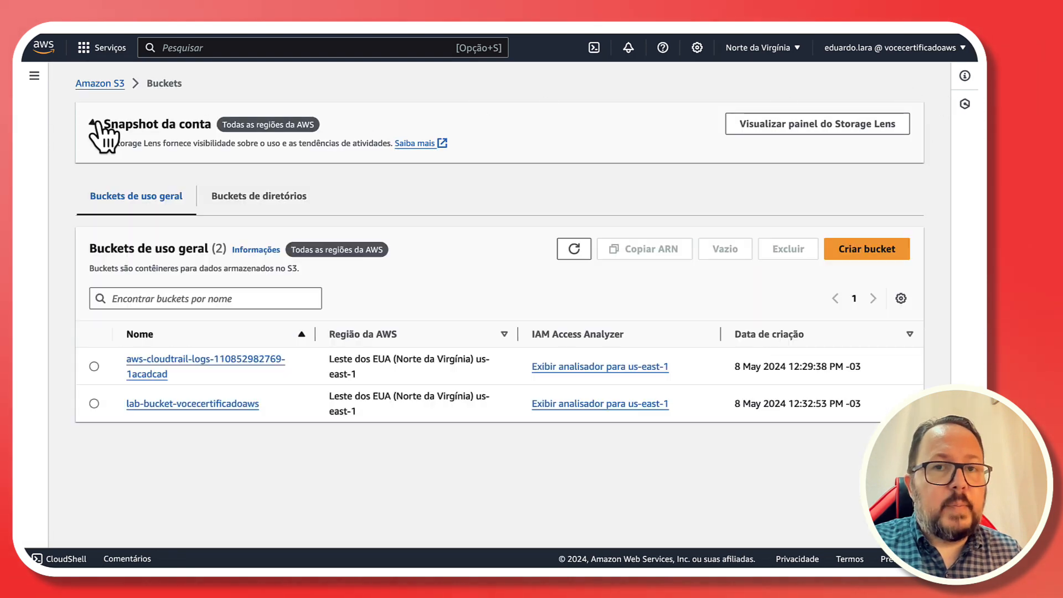
Step: Start another general-purpose bucket and name it lab-log-vocecertificadoaws, reusing the copied name with "bucket" replaced by "log"
{"action": "left_click", "coordinate": [876, 255]}
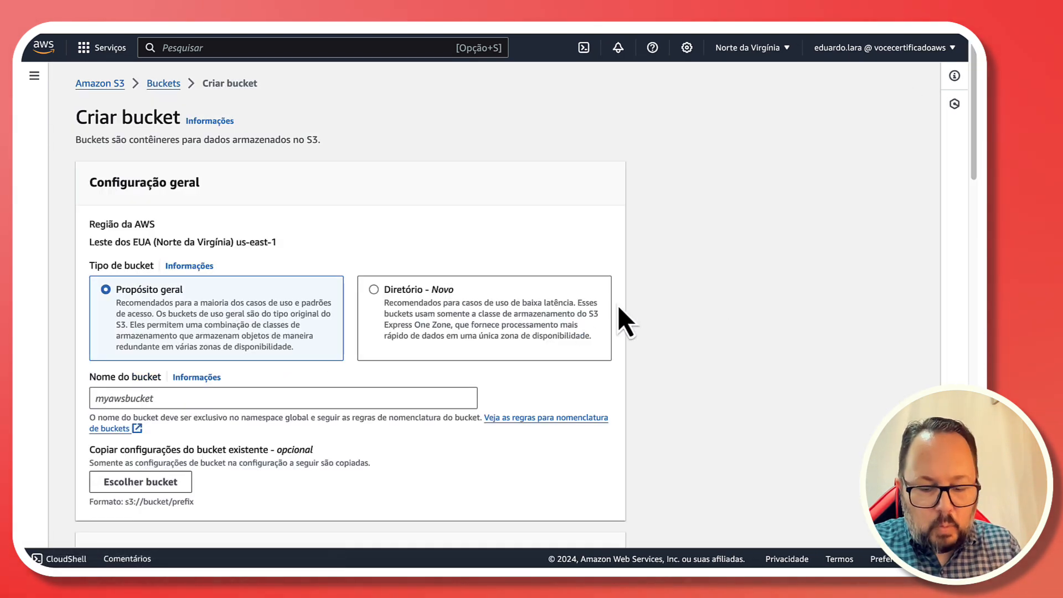
{"action": "left_click", "coordinate": [219, 392]}
{"action": "key", "text": "super+v"}
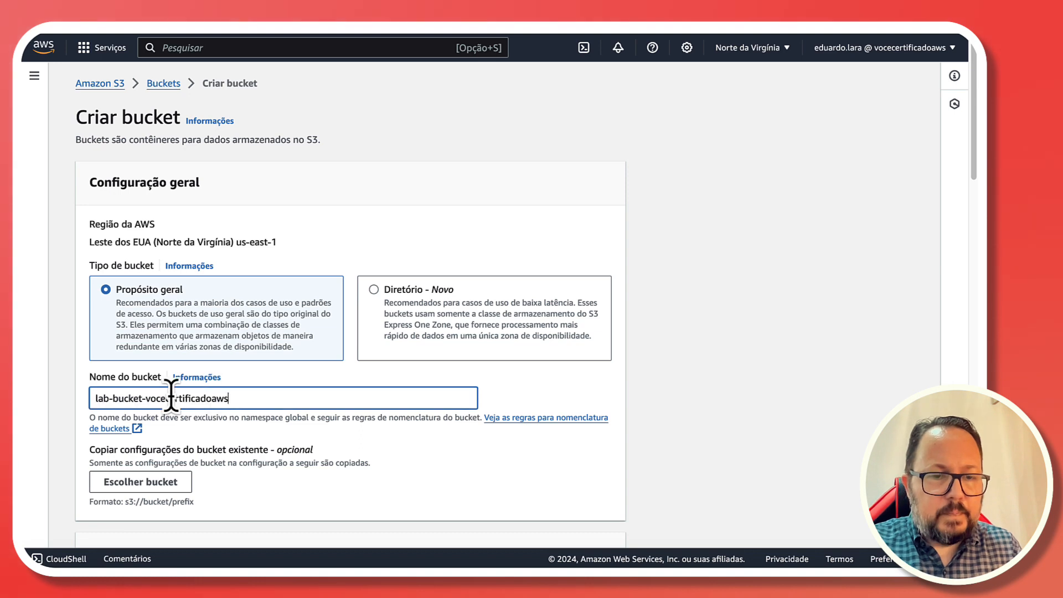
{"action": "double_click", "coordinate": [122, 398]}
{"action": "type", "text": "lob"}
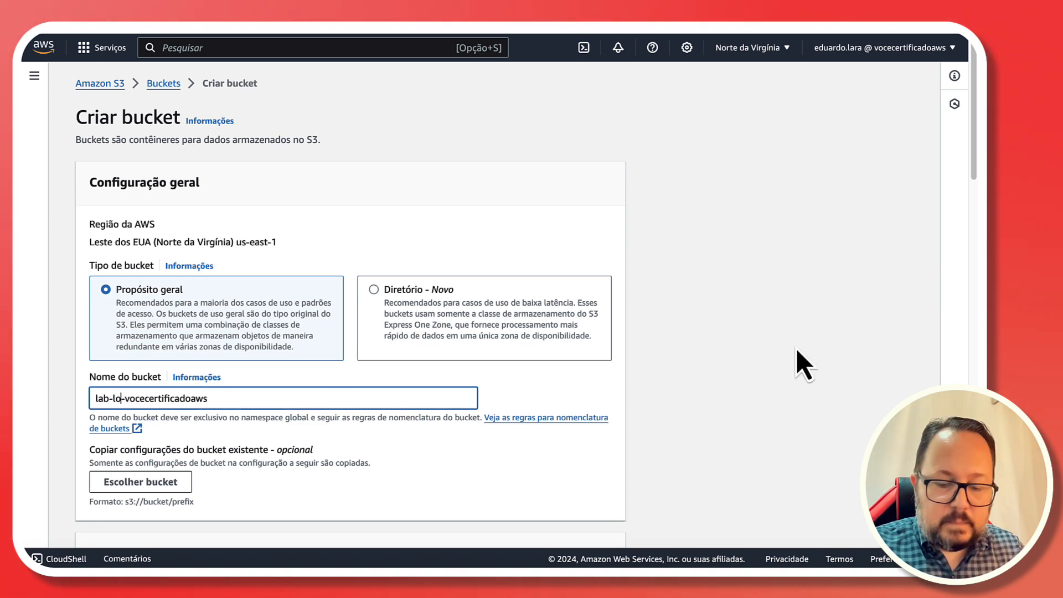
{"action": "key", "text": "BackSpace"}
{"action": "type", "text": "g"}
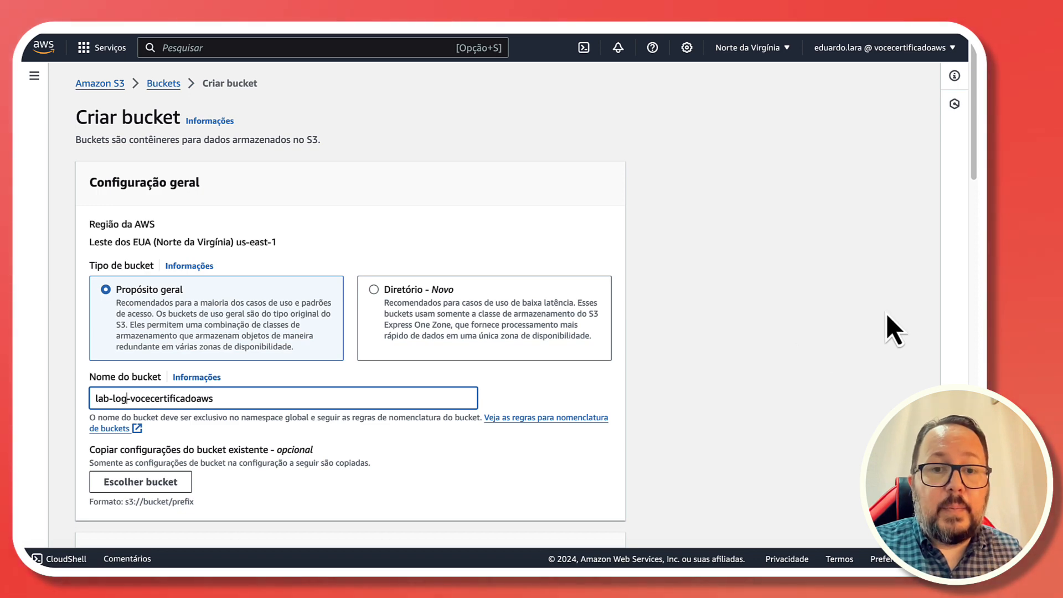
Step: Create the lab-log-vocecertificadoaws bucket with default settings, then dismiss the notification and collapse the account snapshot
{"action": "scroll", "coordinate": [885, 313], "scroll_direction": "down", "scroll_amount": 15}
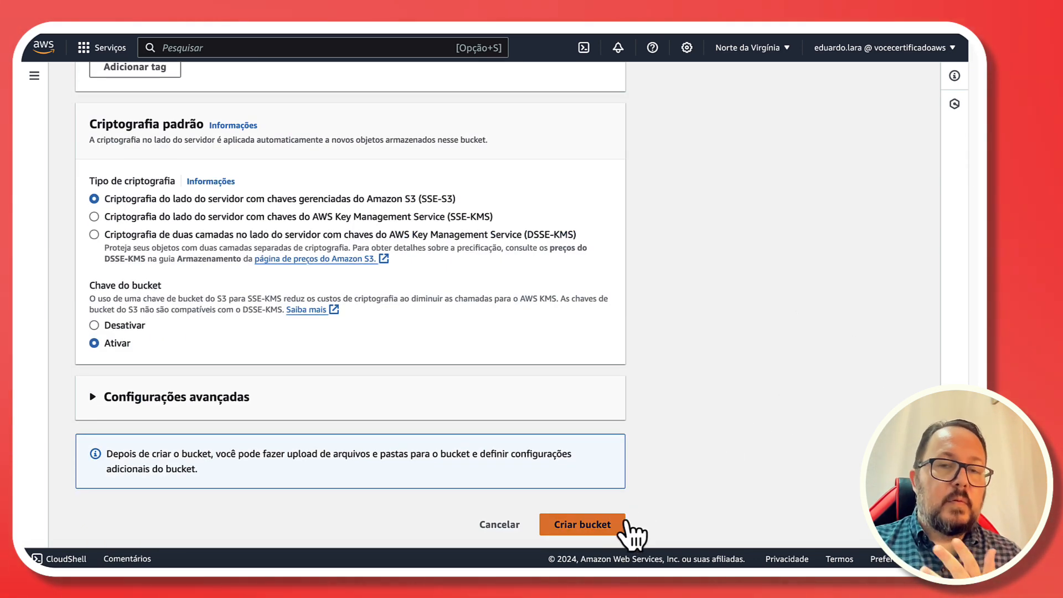
{"action": "left_click", "coordinate": [620, 526]}
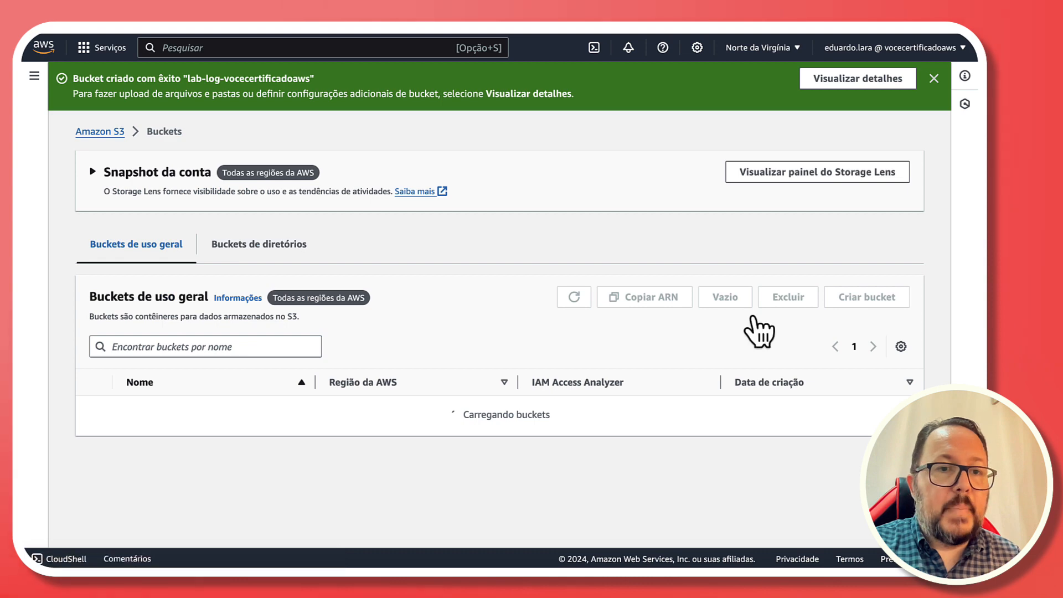
{"action": "left_click", "coordinate": [924, 78]}
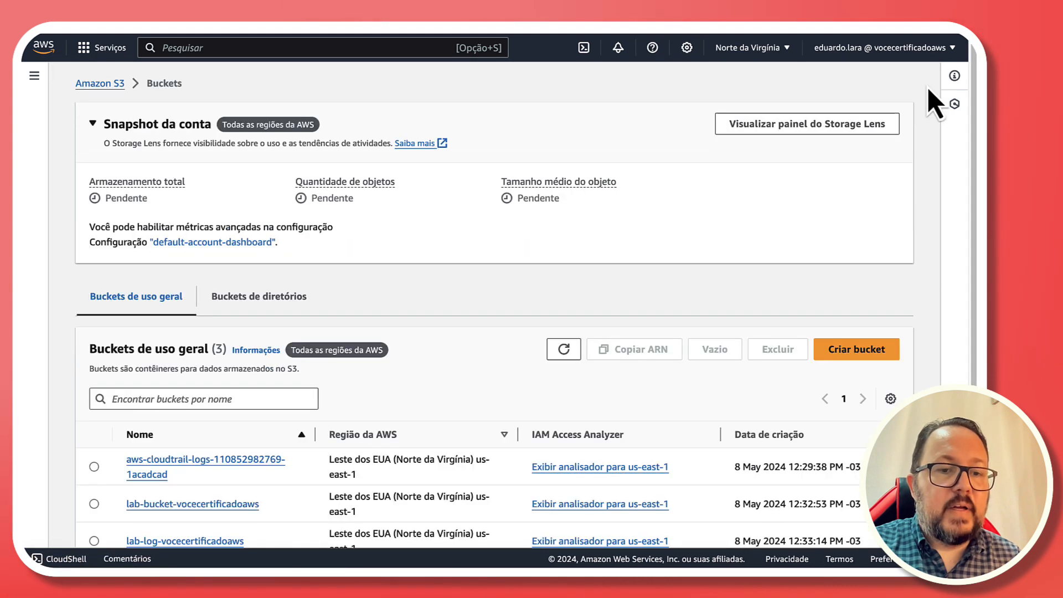
{"action": "left_click", "coordinate": [91, 124]}
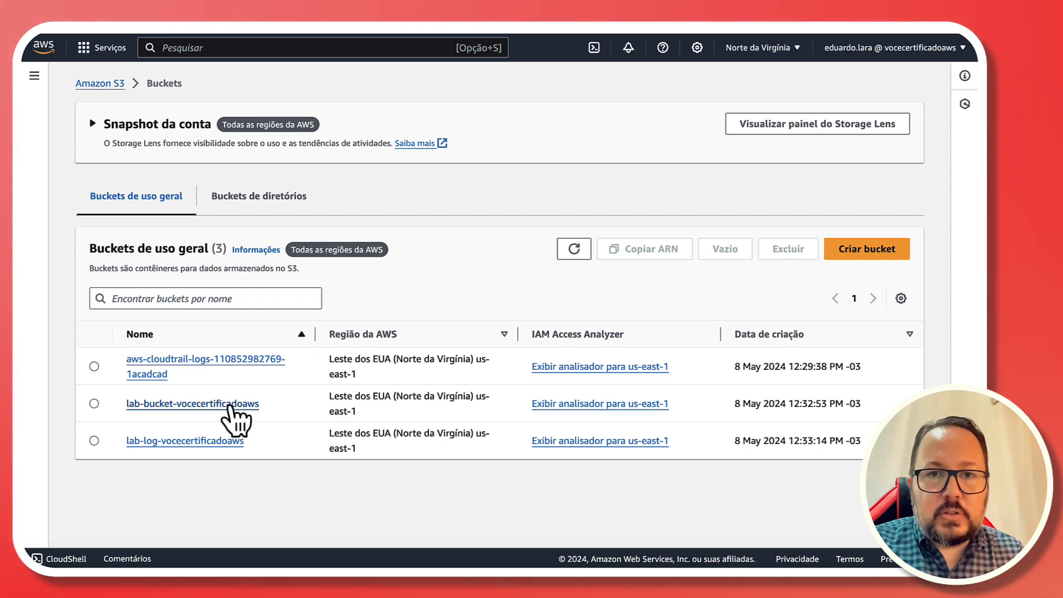
Step: Open the properties of lab-bucket-vocecertificadoaws and set its server access logging to enabled
{"action": "left_click", "coordinate": [266, 414]}
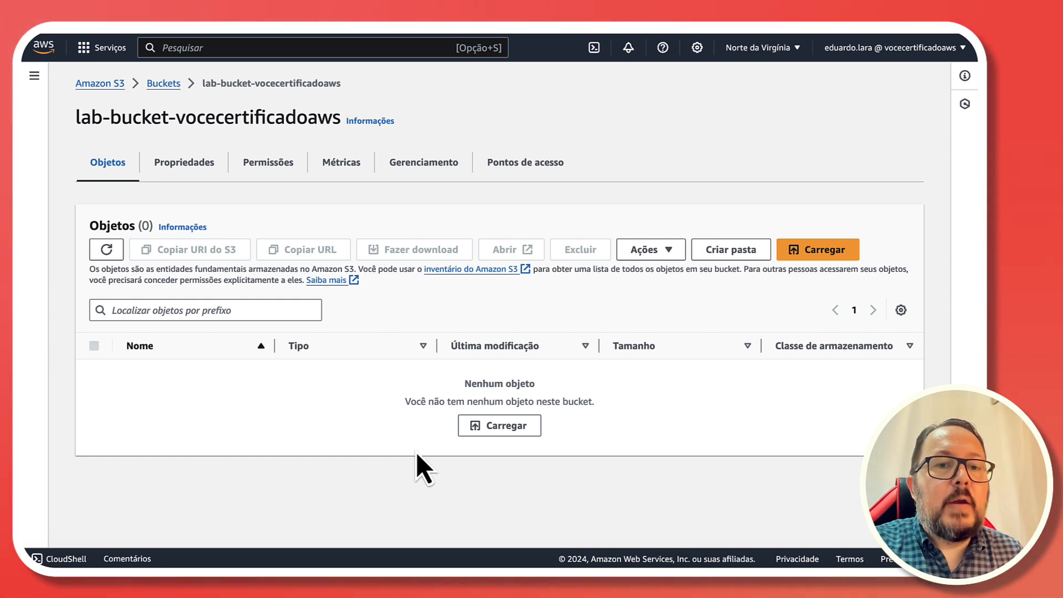
{"action": "left_click", "coordinate": [204, 167]}
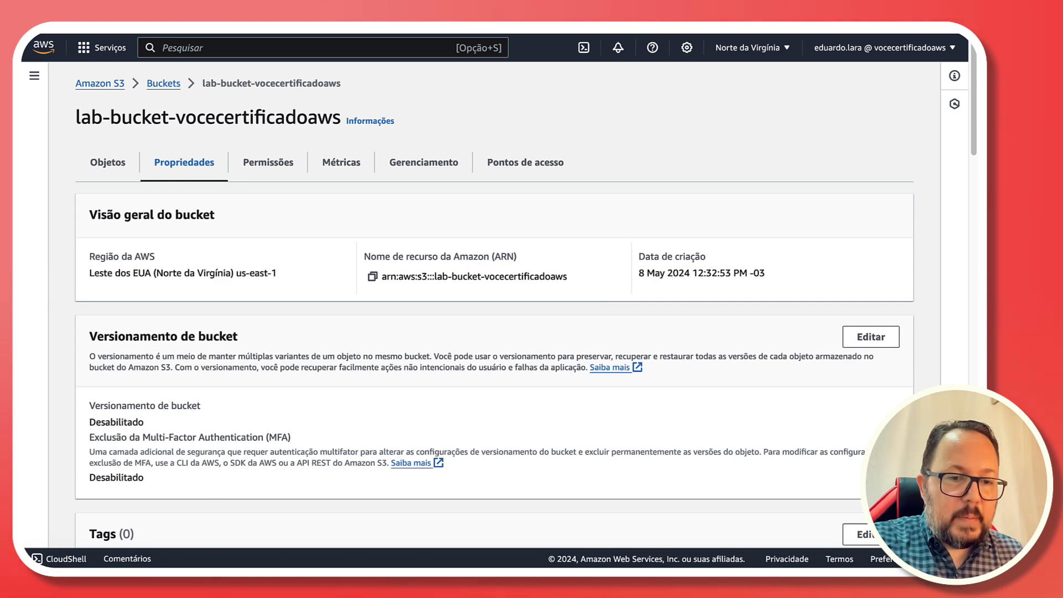
{"action": "scroll", "coordinate": [494, 305], "scroll_direction": "down", "scroll_amount": 10}
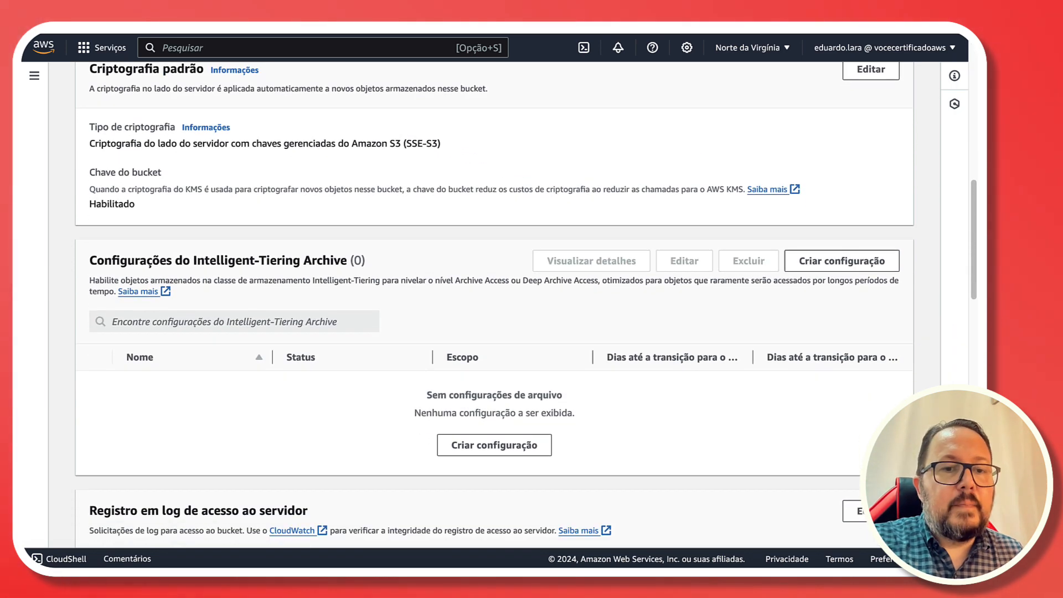
{"action": "scroll", "coordinate": [494, 305], "scroll_direction": "down", "scroll_amount": 3}
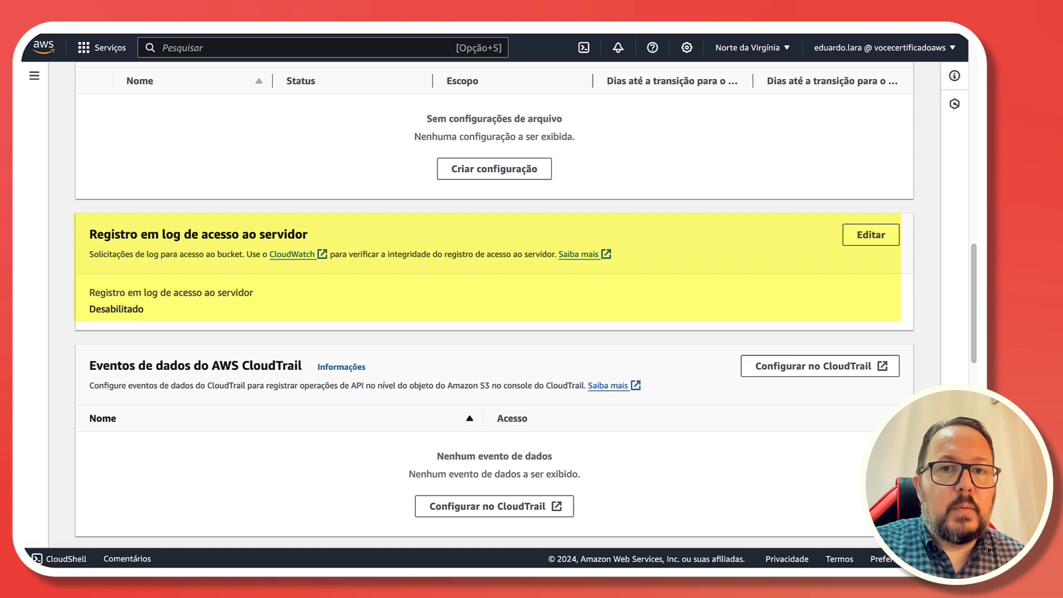
{"action": "left_click", "coordinate": [880, 239]}
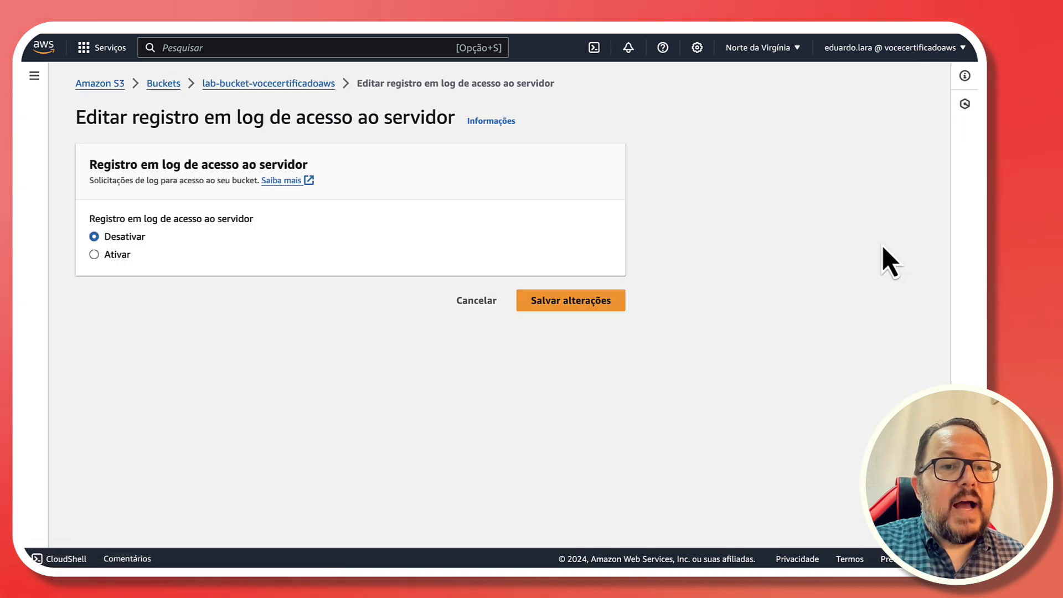
{"action": "left_click", "coordinate": [120, 256]}
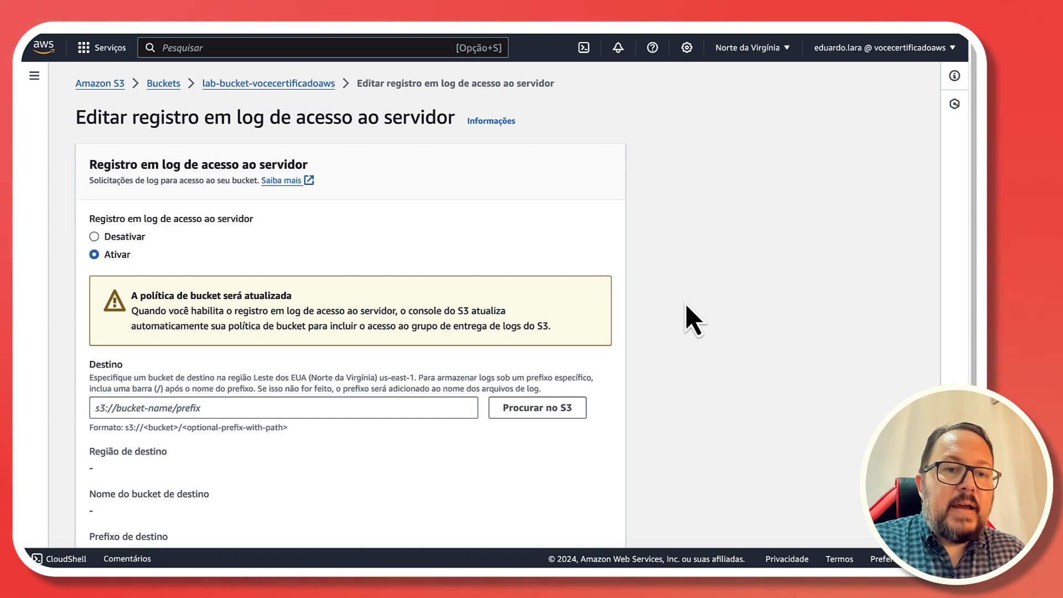
Step: Browse S3 for the log destination and choose the lab-log-vocecertificadoaws bucket
{"action": "scroll", "coordinate": [686, 306], "scroll_direction": "down", "scroll_amount": 3}
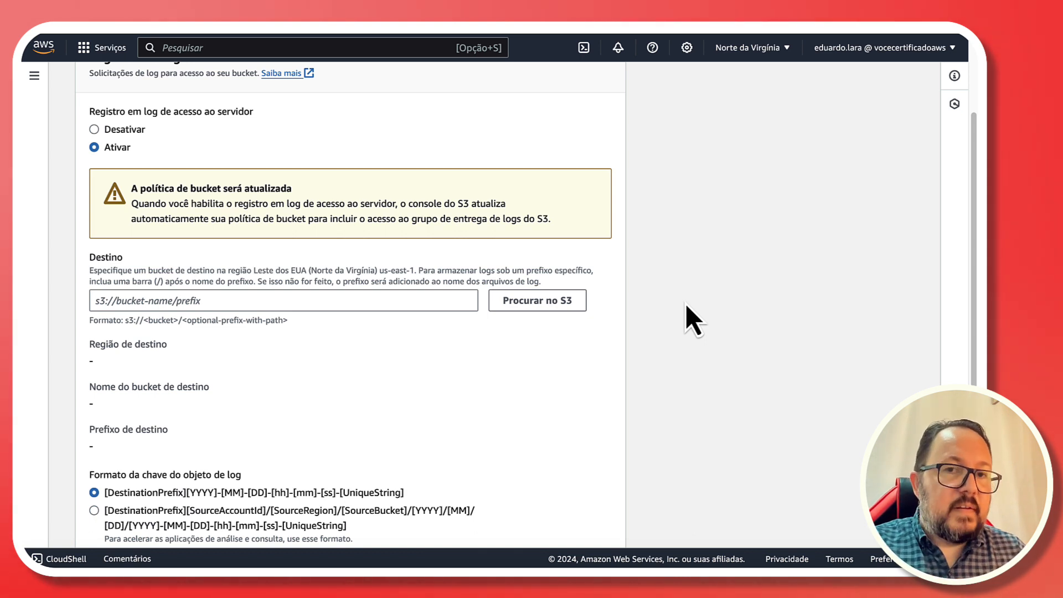
{"action": "left_click", "coordinate": [555, 311]}
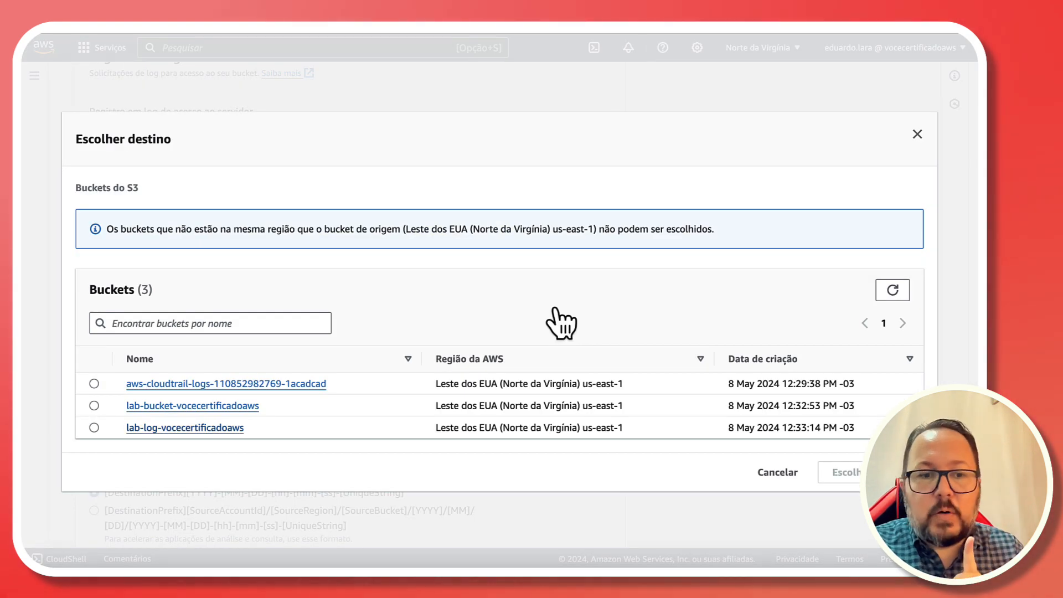
{"action": "left_click", "coordinate": [94, 427]}
{"action": "left_click", "coordinate": [870, 472]}
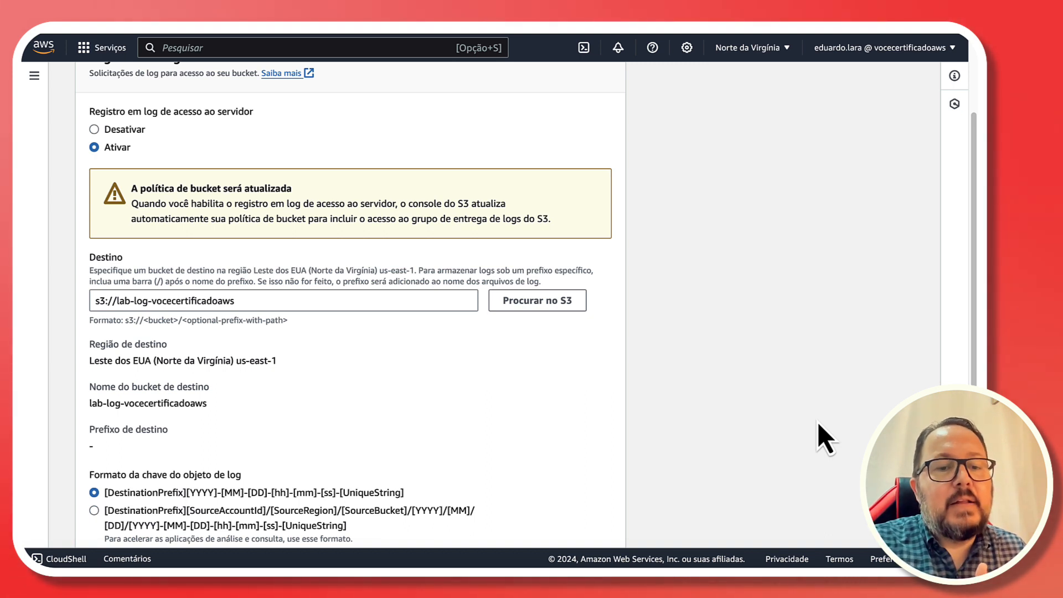
Step: Save the server access logging changes with the default log object key format and return to the bucket list
{"action": "scroll", "coordinate": [818, 424], "scroll_direction": "down", "scroll_amount": 3}
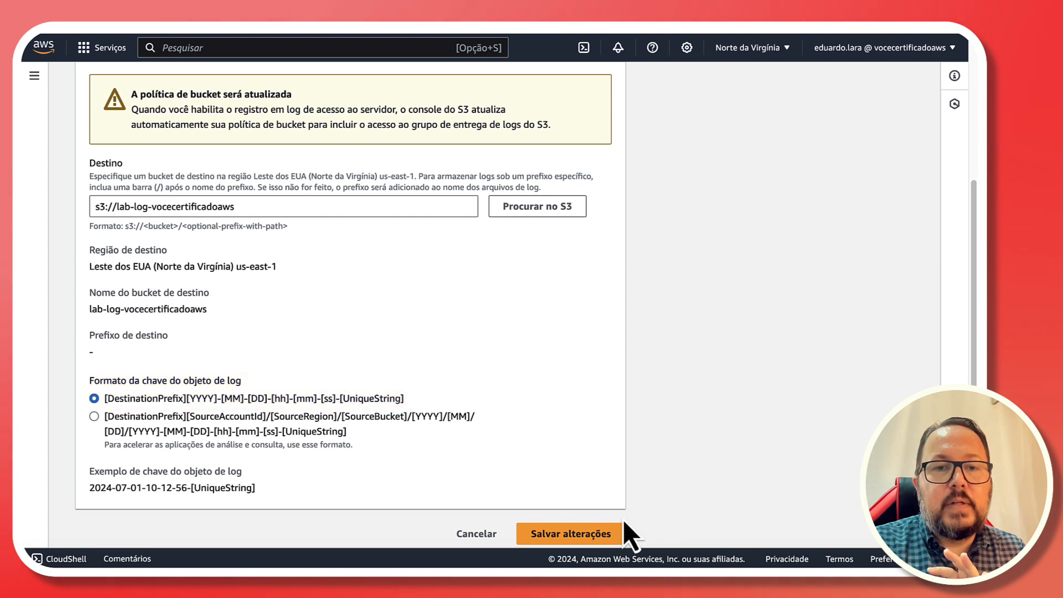
{"action": "left_click", "coordinate": [606, 534]}
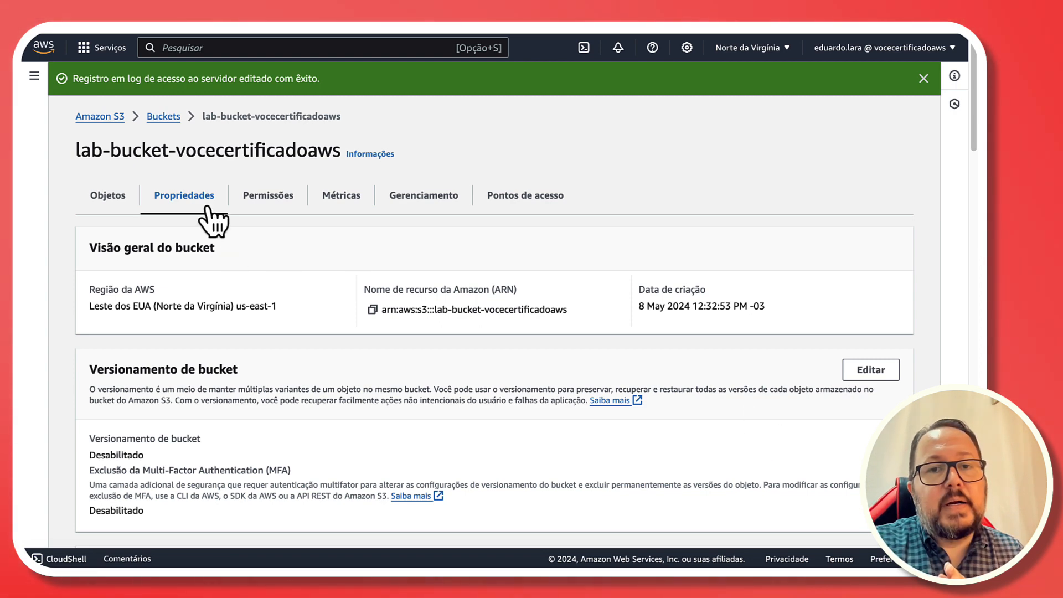
{"action": "left_click", "coordinate": [165, 117]}
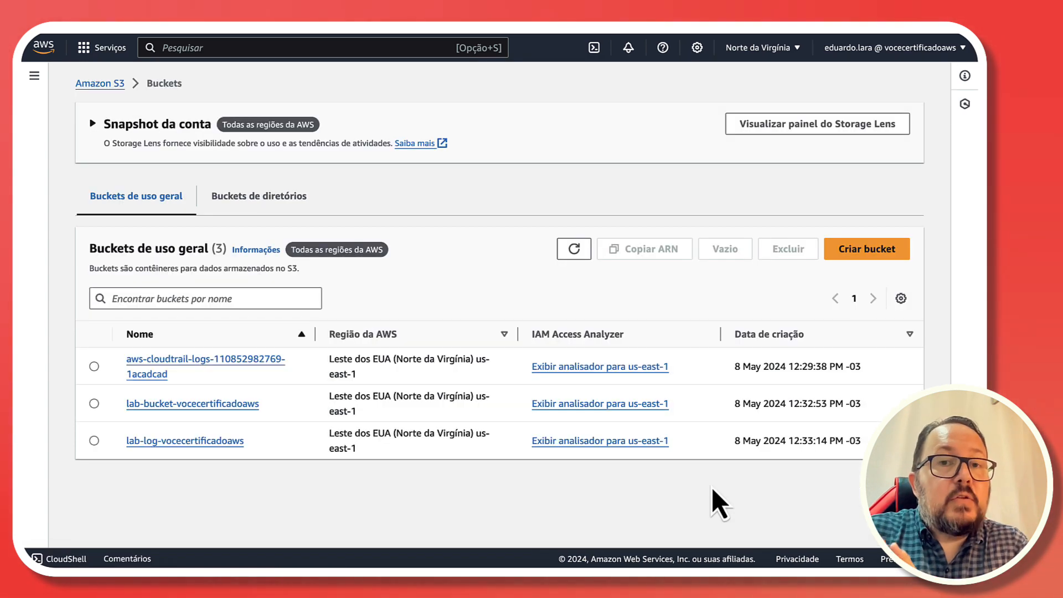